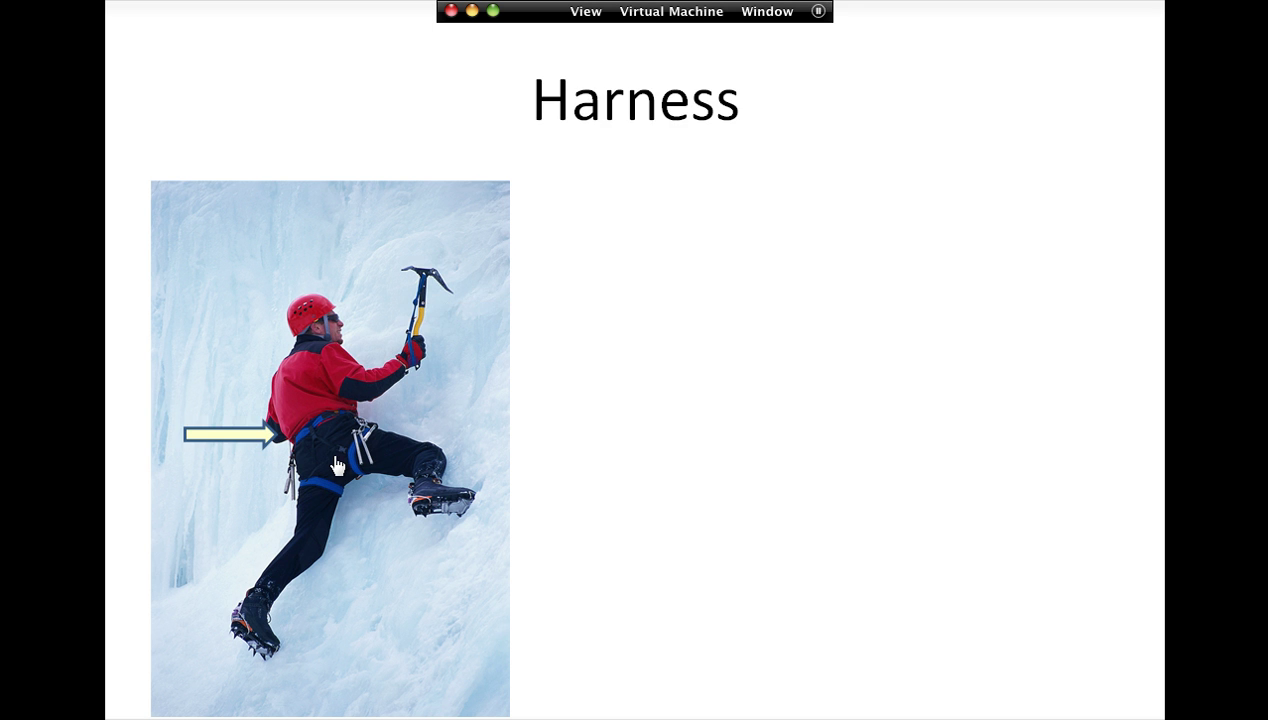
- Advance the slide show from Harness to Boots and Crampons, then end the show
click(433, 500)
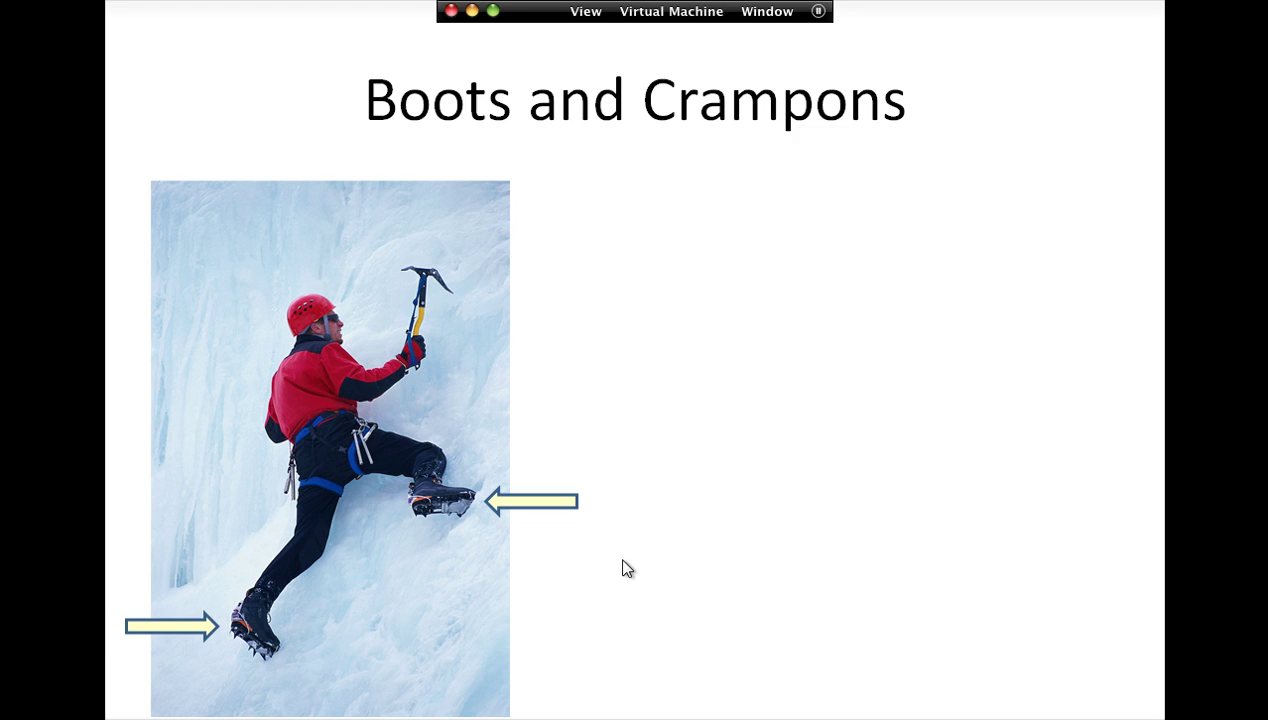
key(Escape)
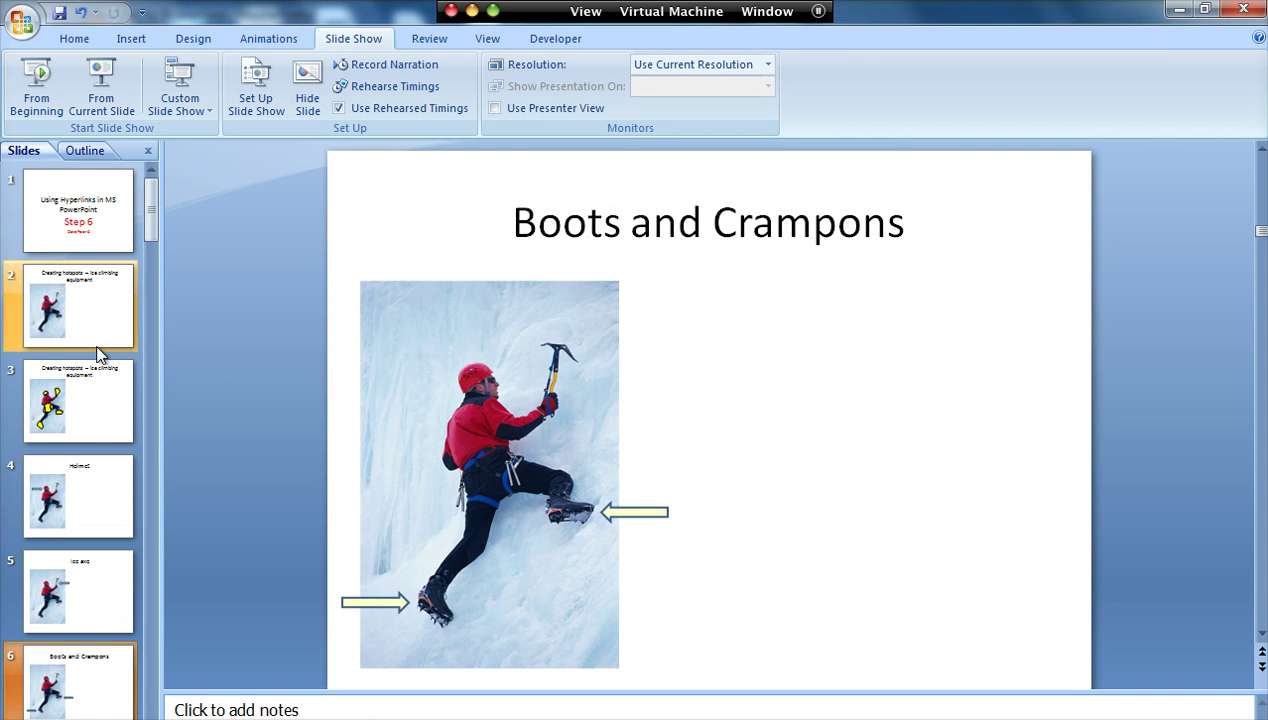
- On slide 3, verify the yellow ice-axe shape's hyperlink points to '5. Ice axe'
click(93, 402)
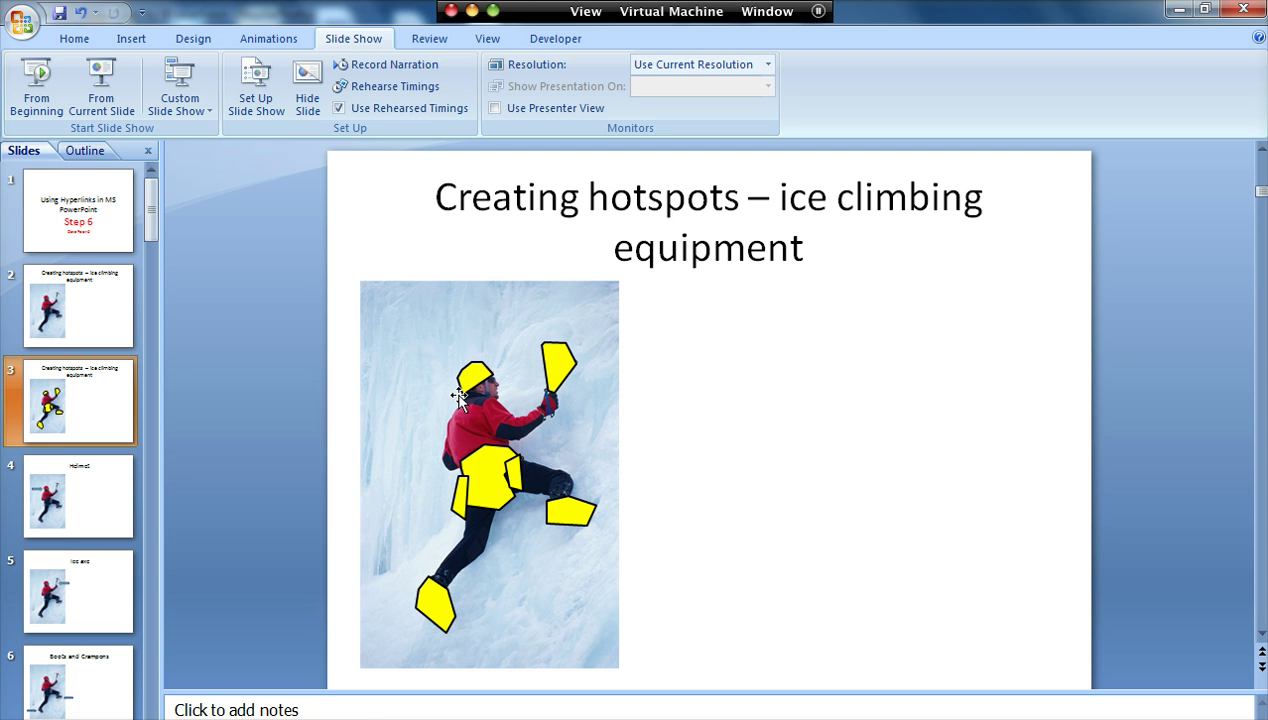
click(555, 370)
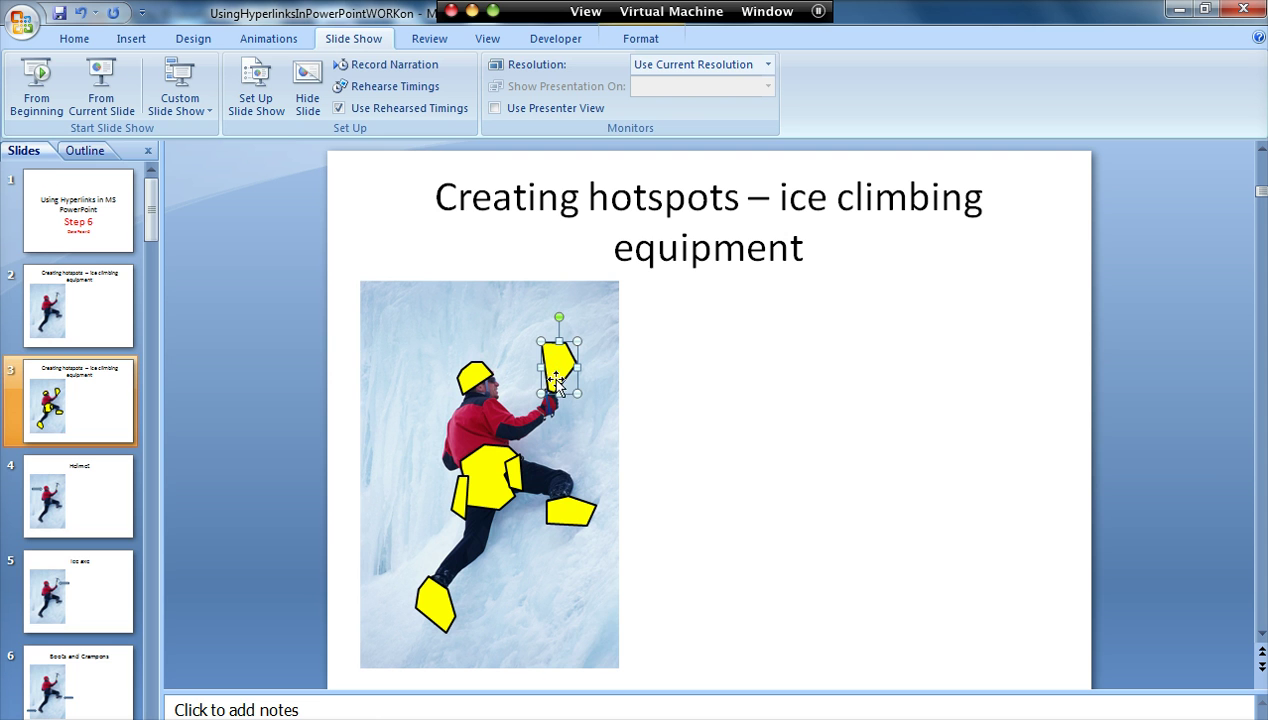
right_click(555, 370)
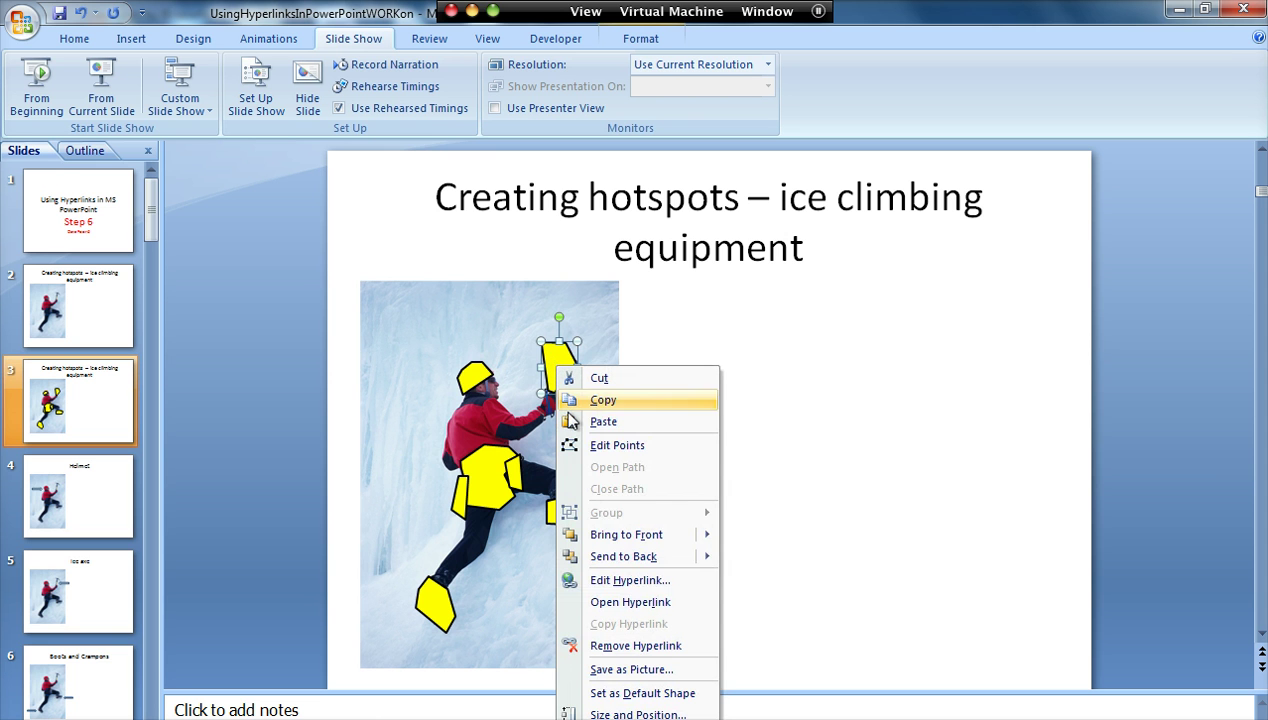
click(606, 584)
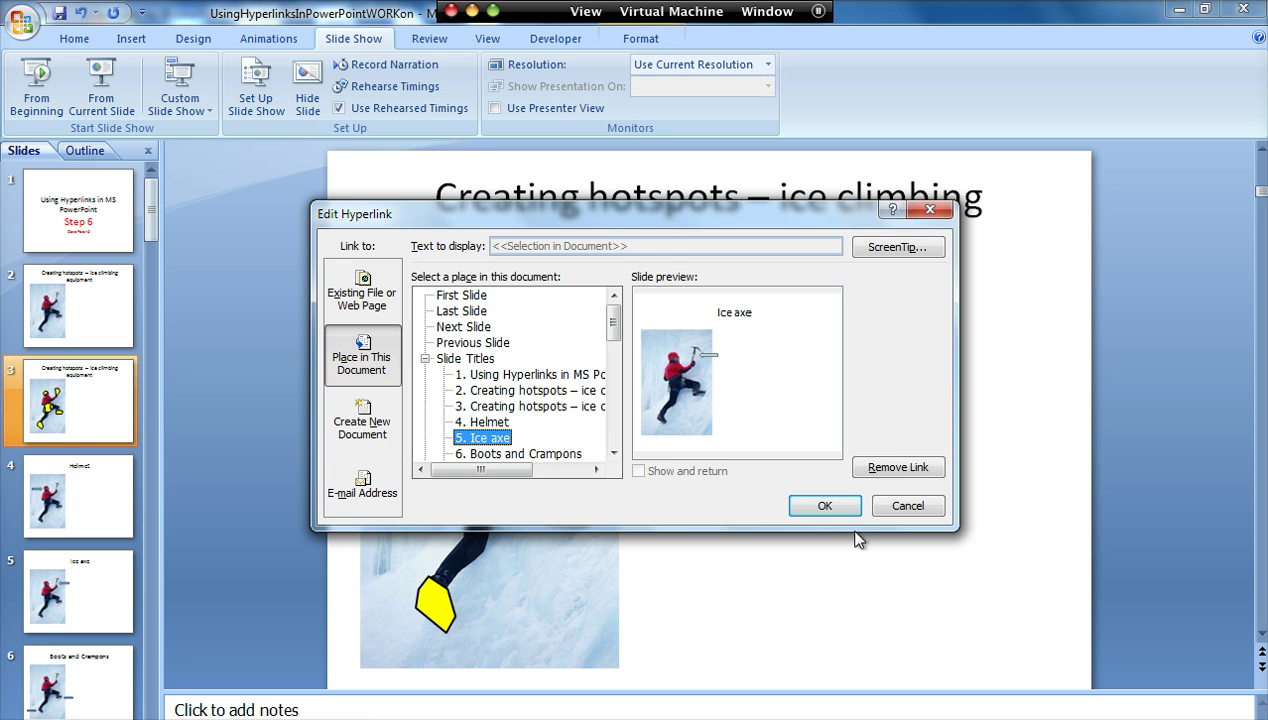
click(824, 506)
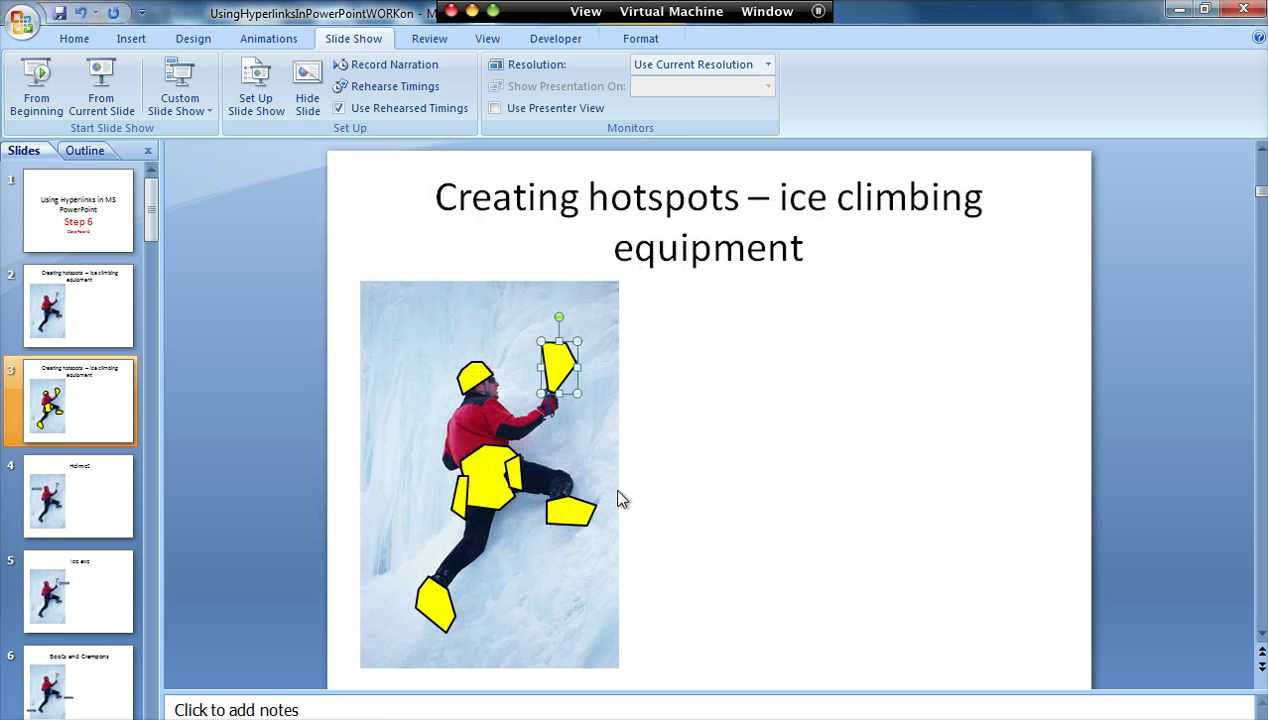
- Delete the yellow helmet shape and then the yellow ice-axe shape from the slide
click(655, 499)
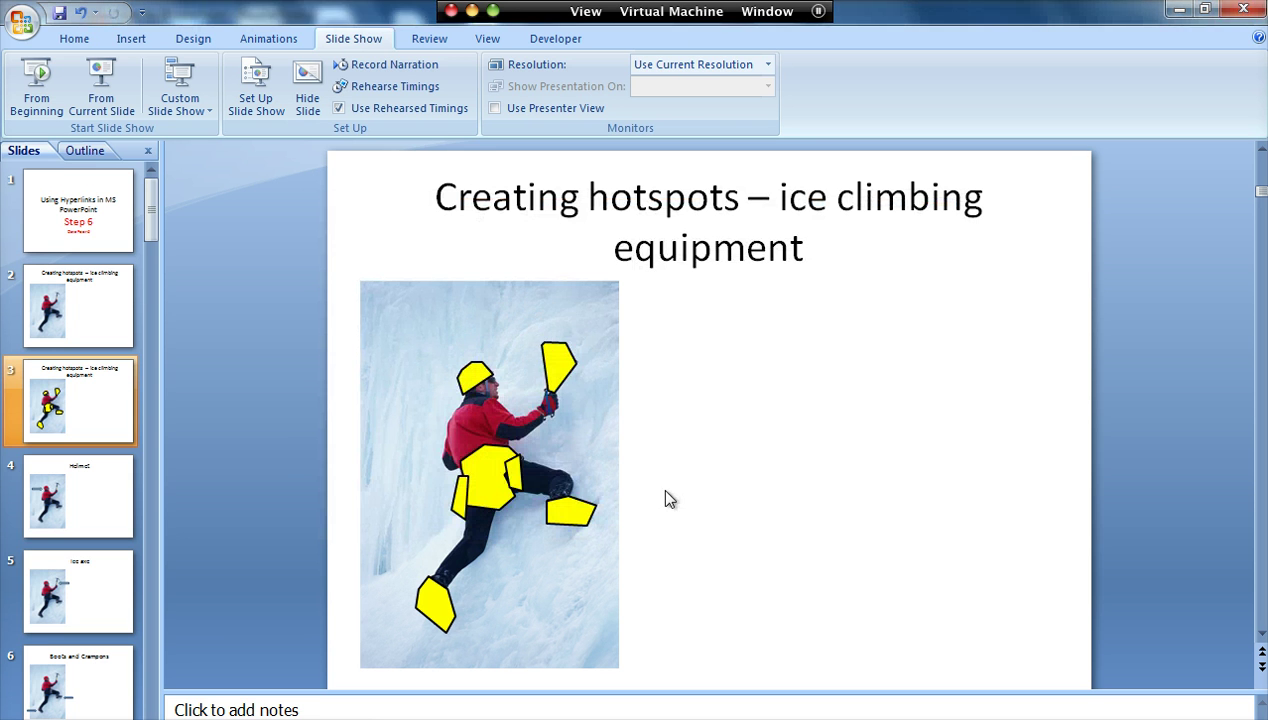
click(474, 378)
key(Delete)
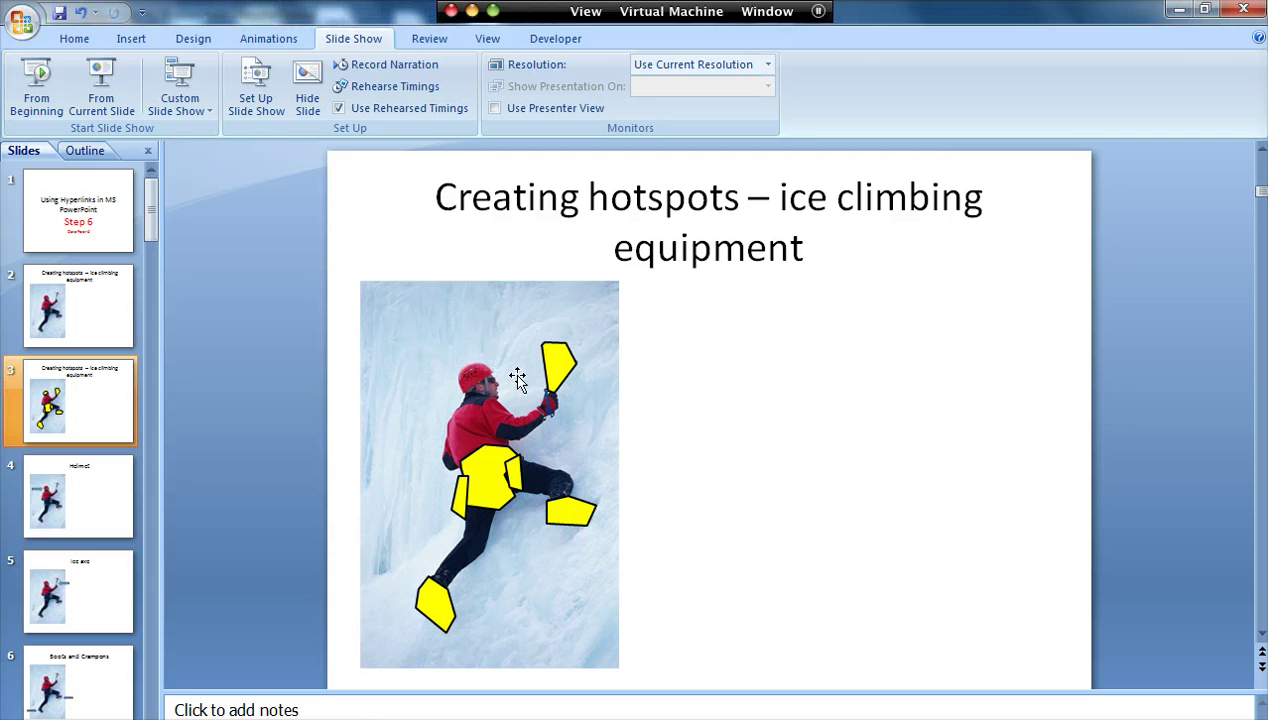
click(552, 372)
key(Delete)
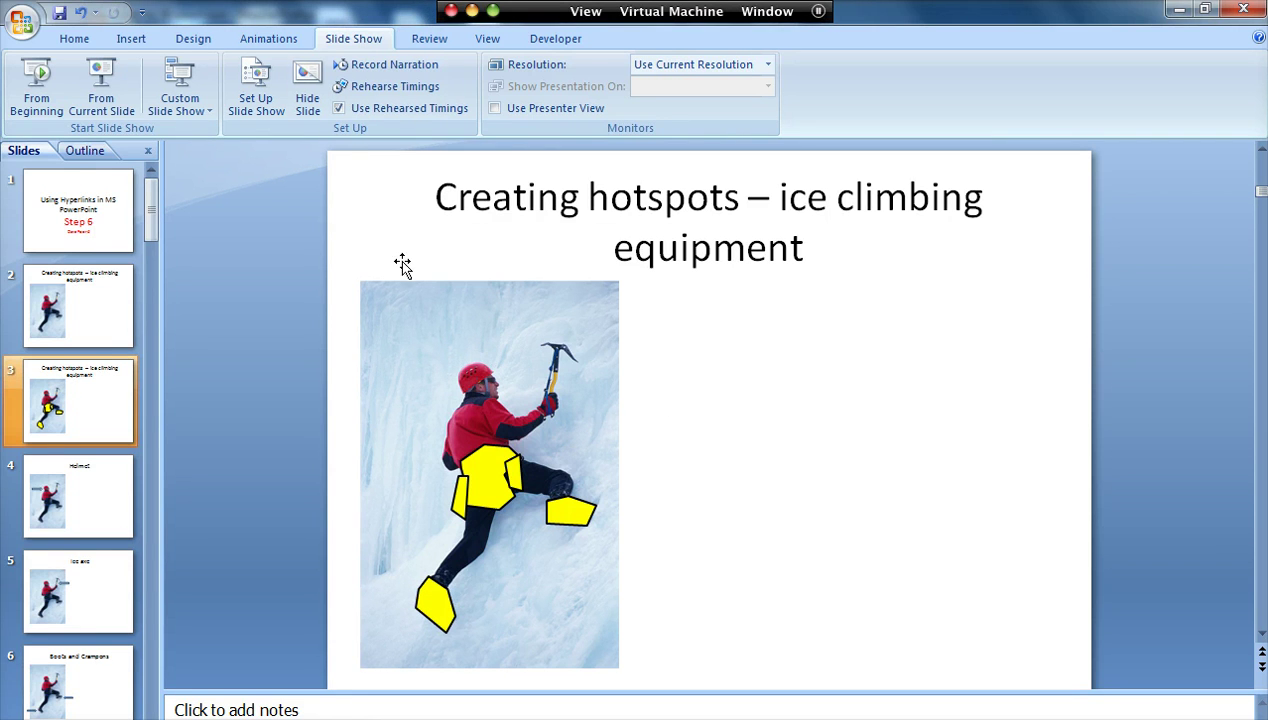
click(131, 38)
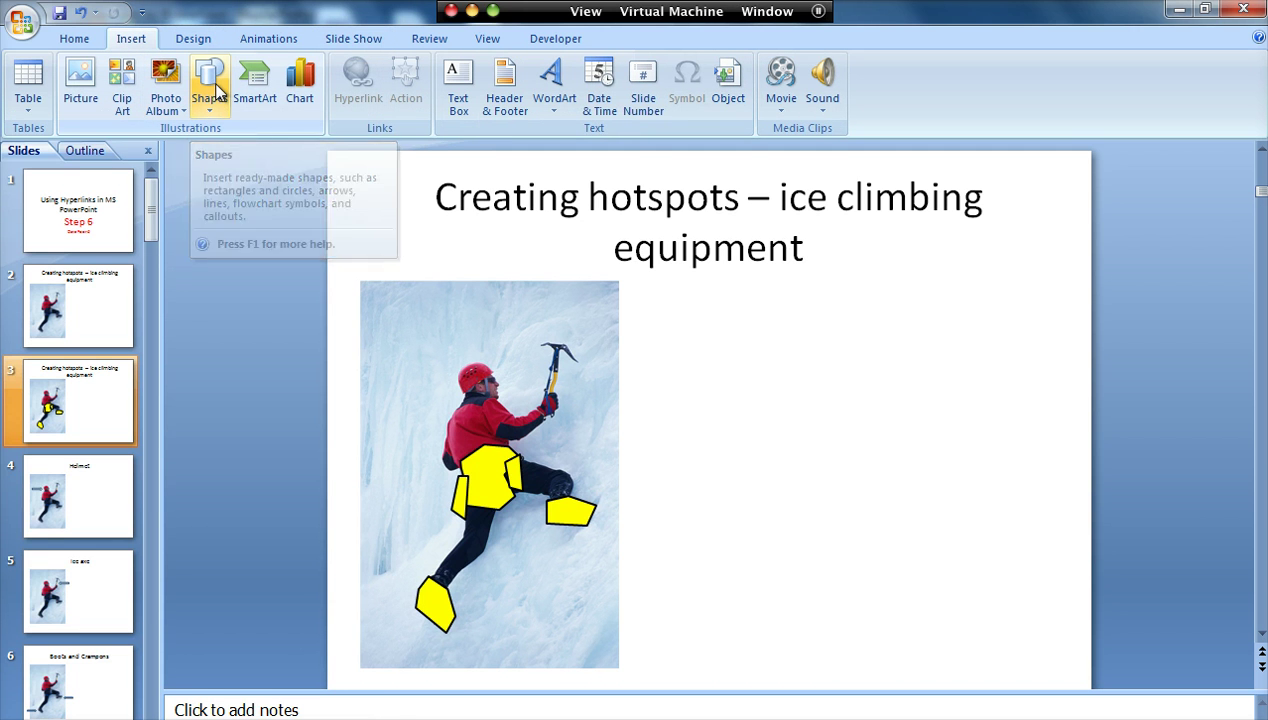
- Trace a freeform shape around the climber's helmet
click(212, 88)
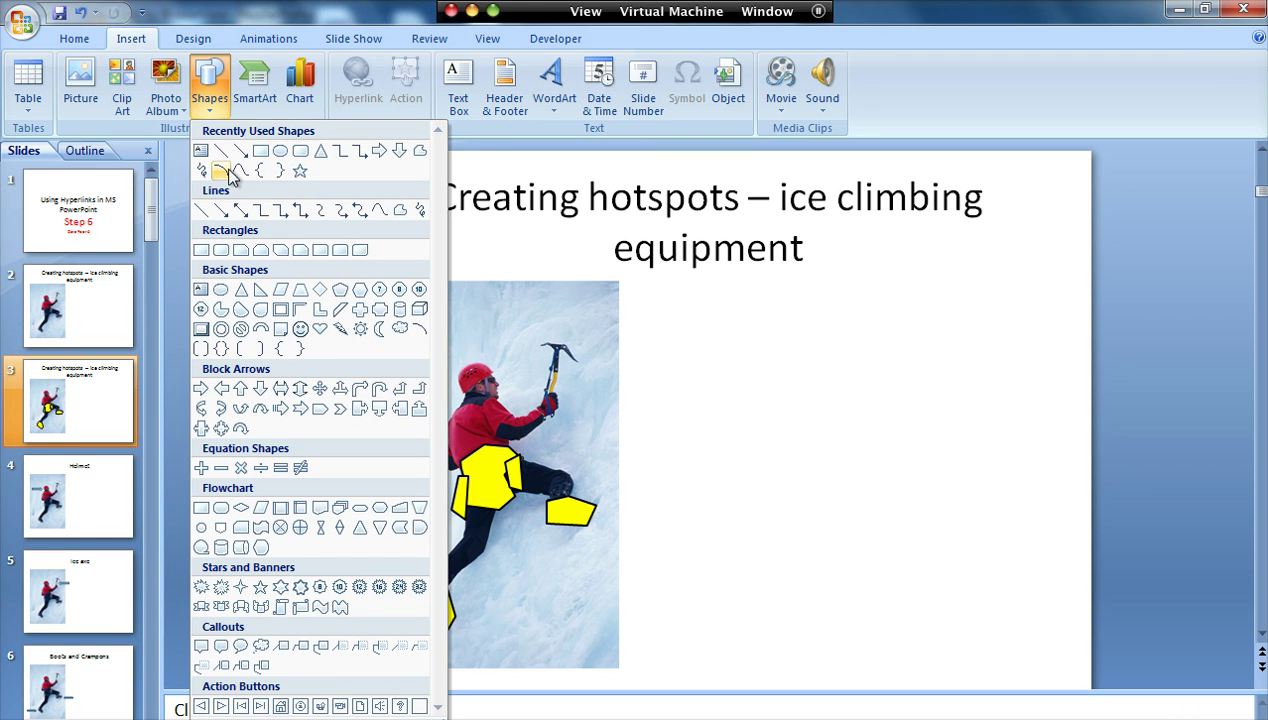
click(420, 152)
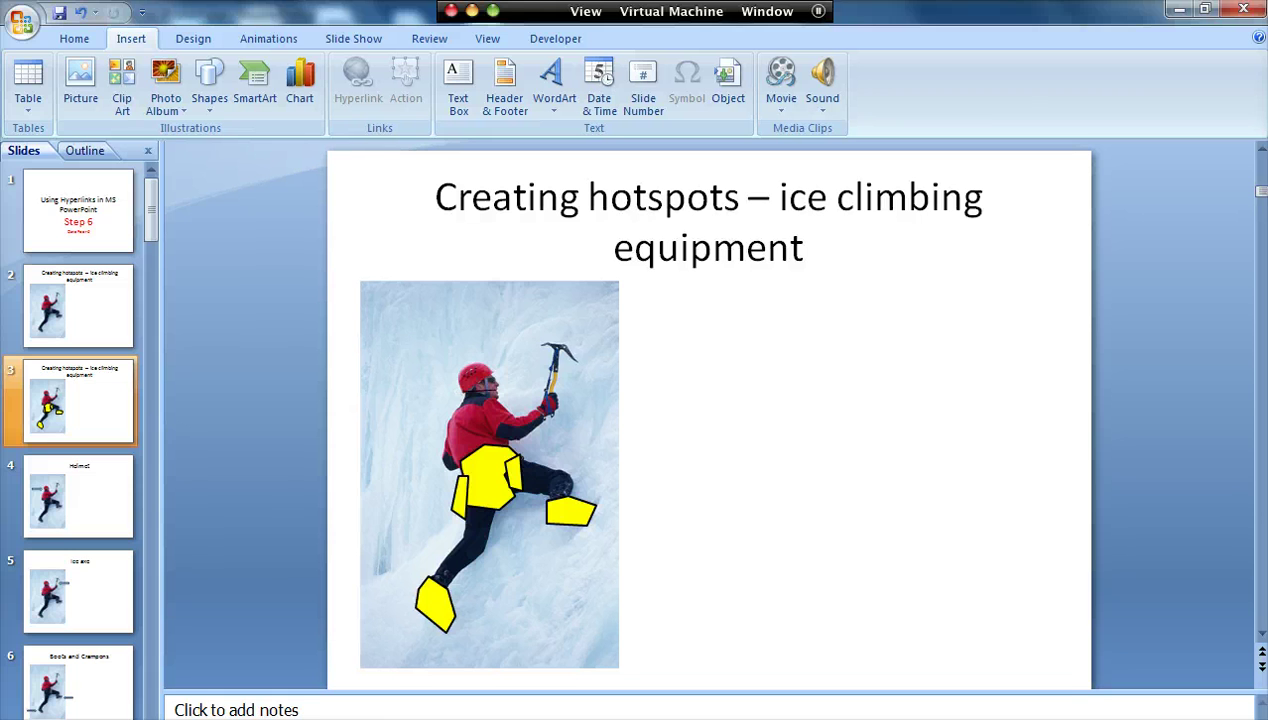
click(472, 368)
click(476, 372)
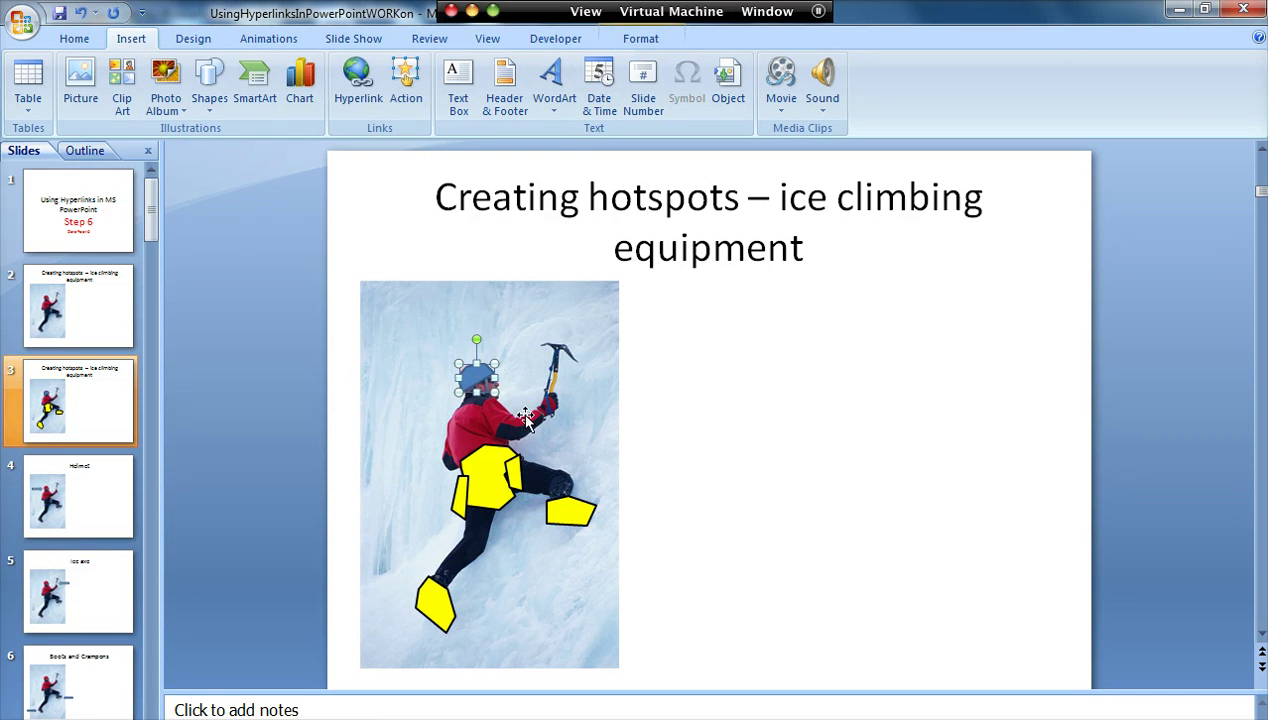
- Trace a second freeform shape around the ice-axe head
click(209, 80)
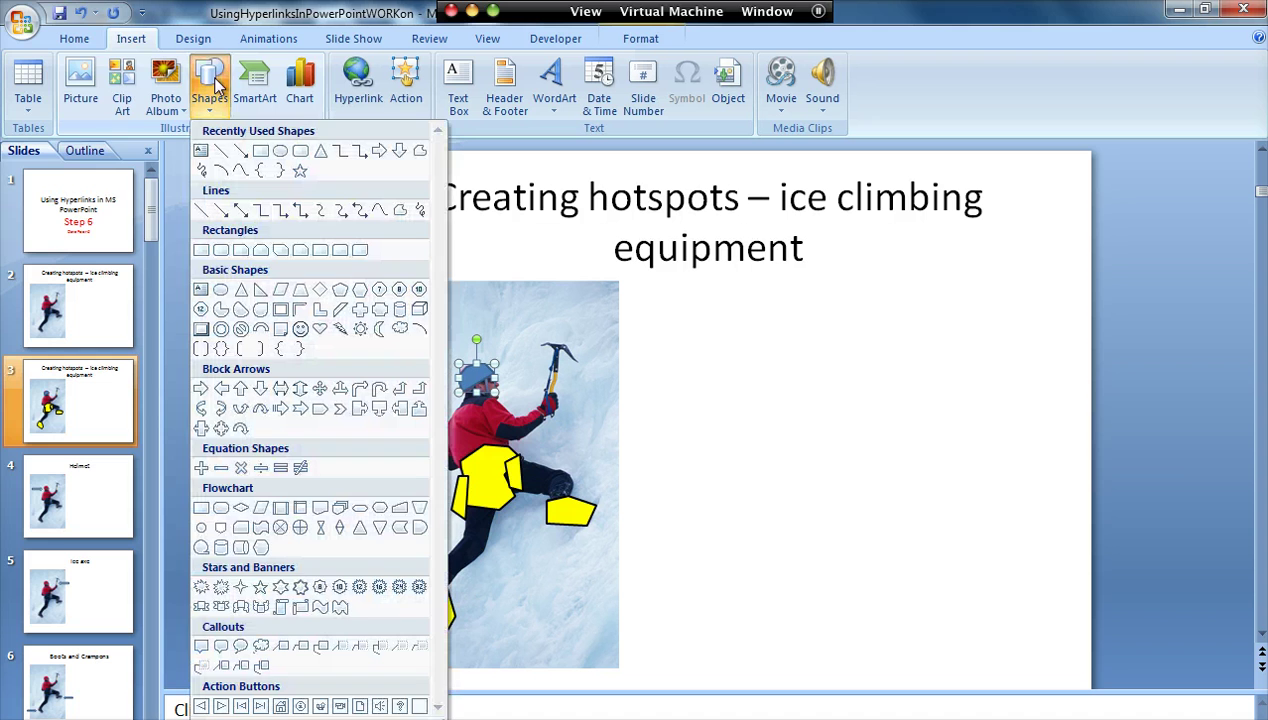
click(419, 150)
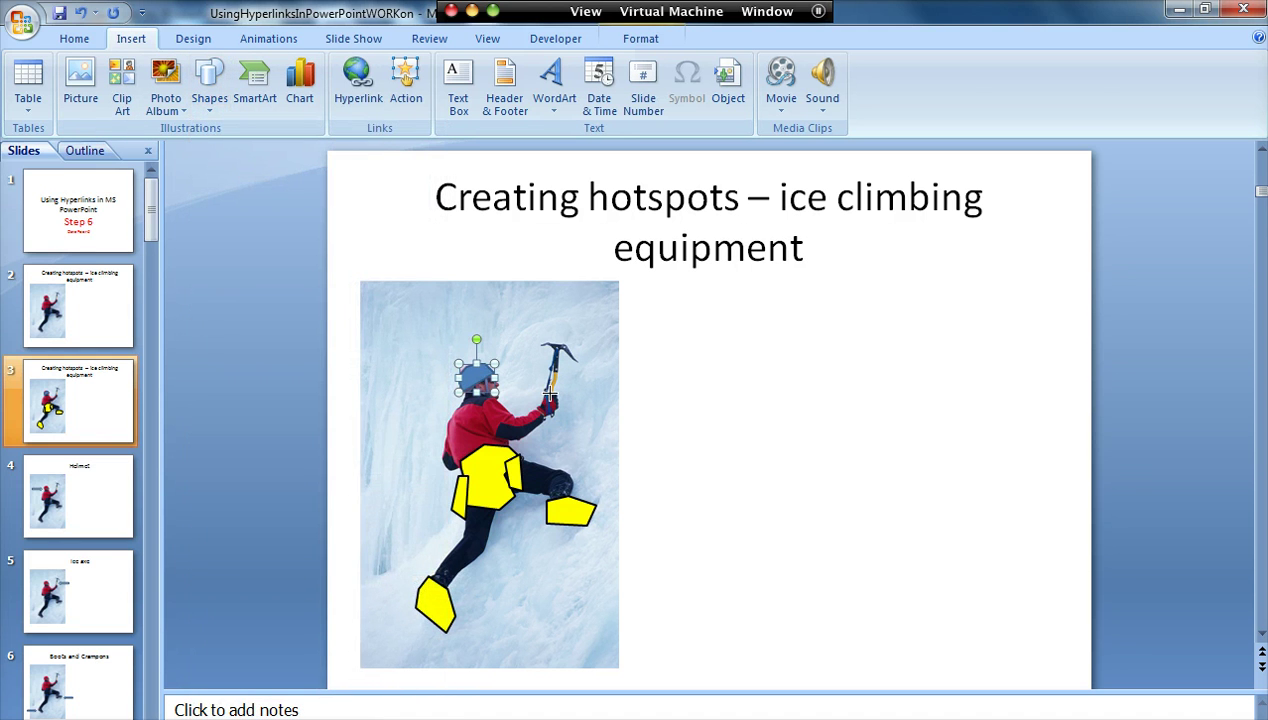
key(Escape)
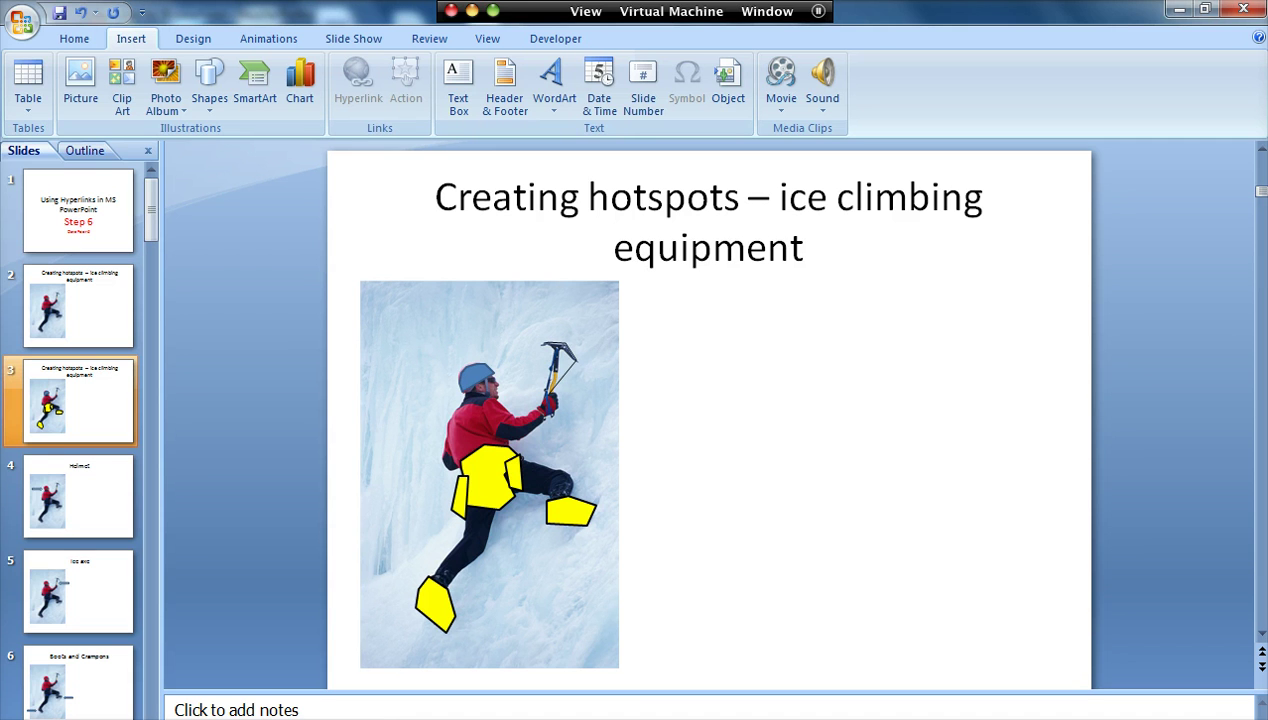
click(542, 344)
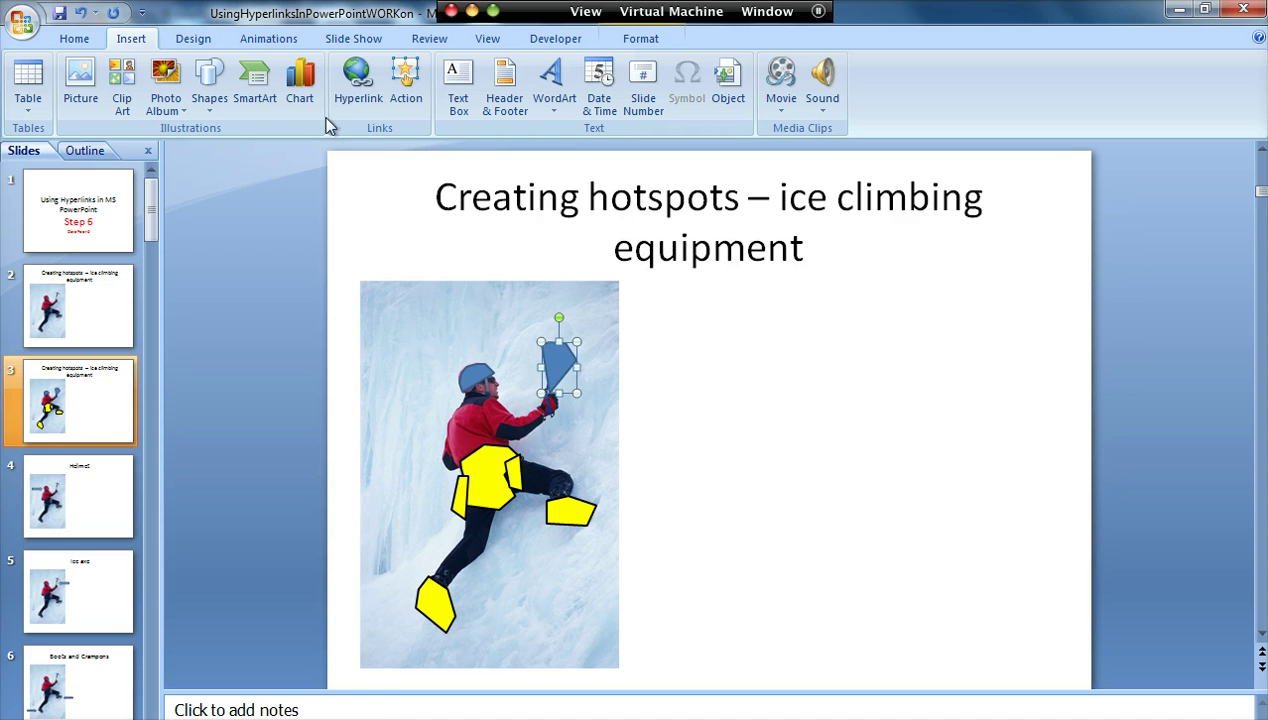
- Hyperlink the ice-axe freeform to slide '5. Ice axe'
click(358, 85)
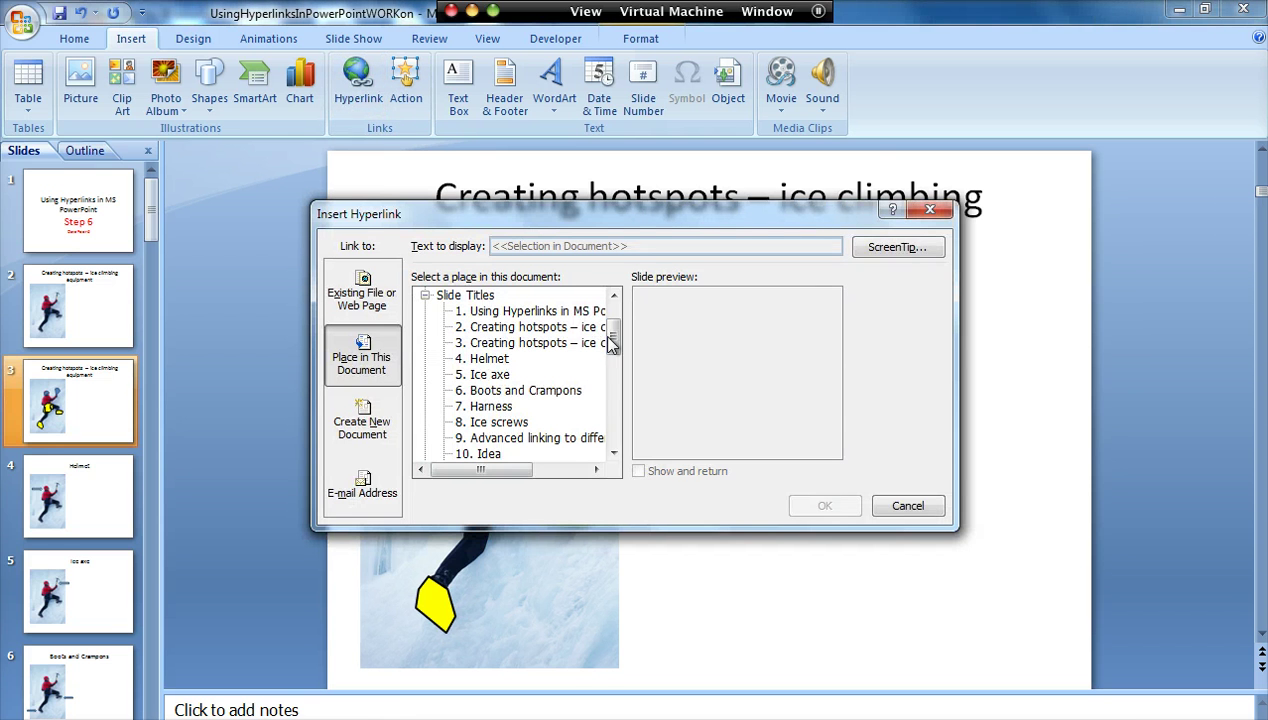
click(498, 374)
click(824, 505)
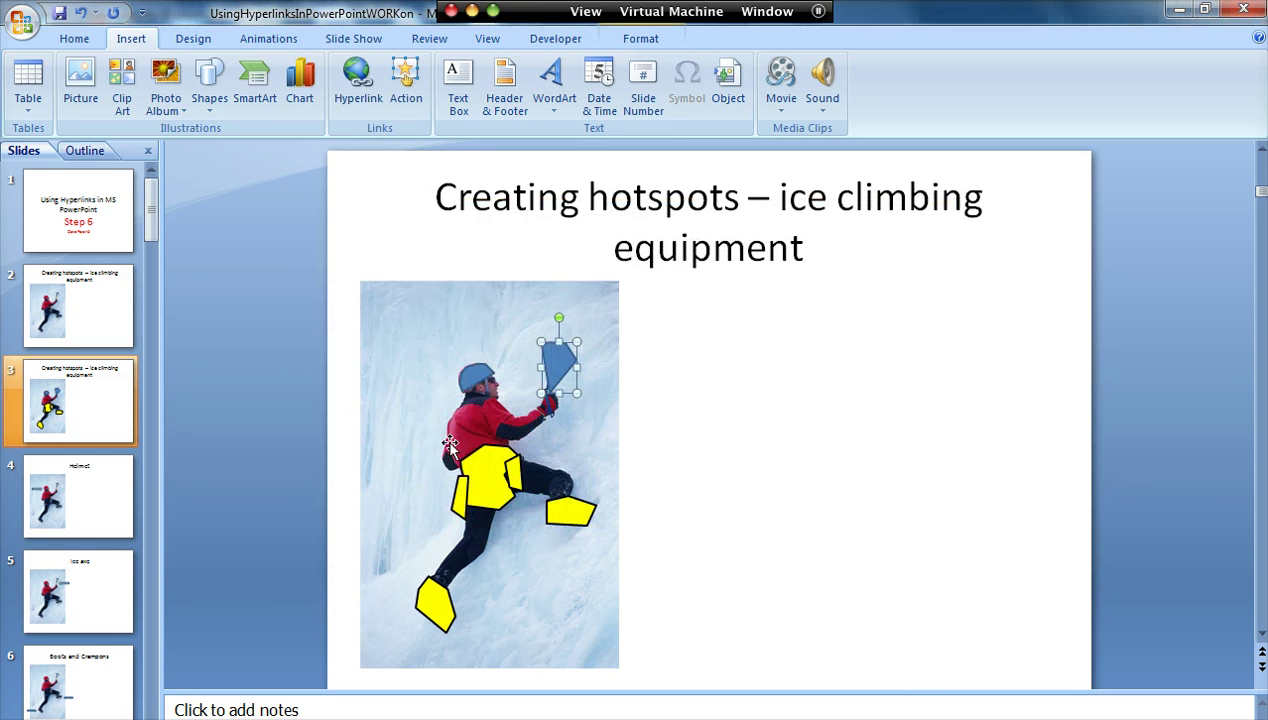
- Hyperlink the helmet freeform to slide '4. Helmet'
click(468, 375)
click(360, 98)
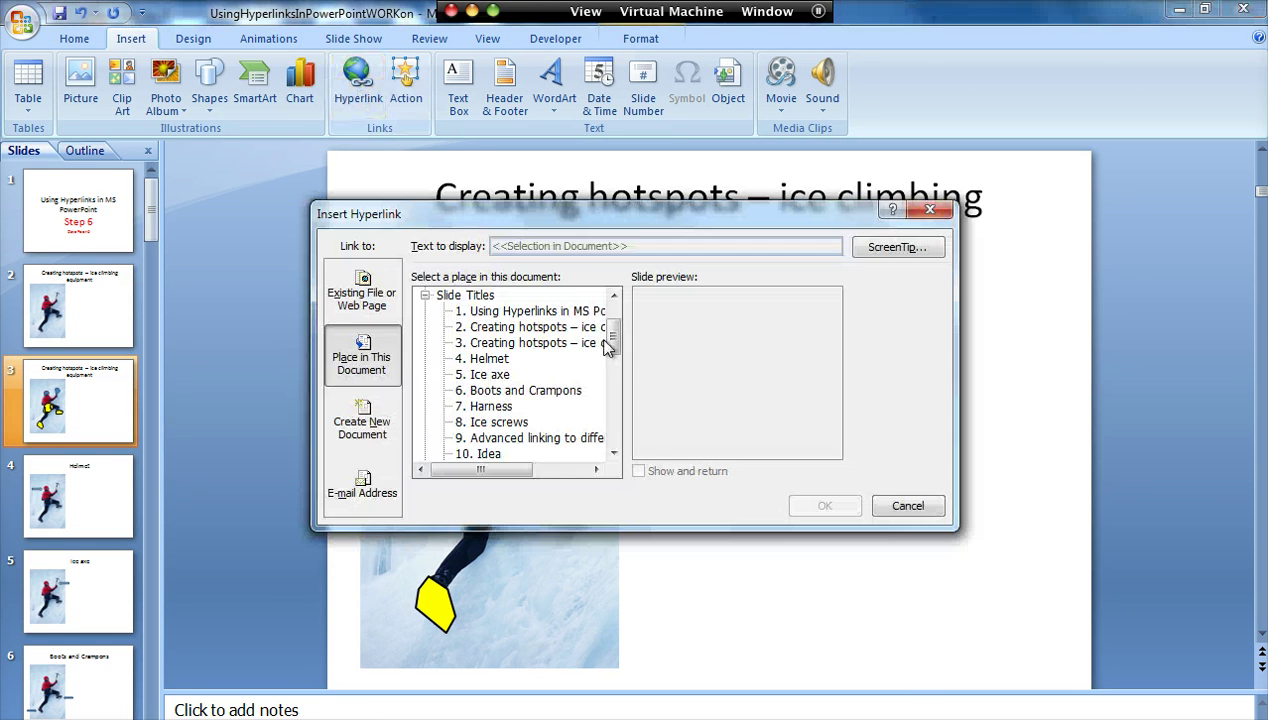
click(488, 358)
click(848, 506)
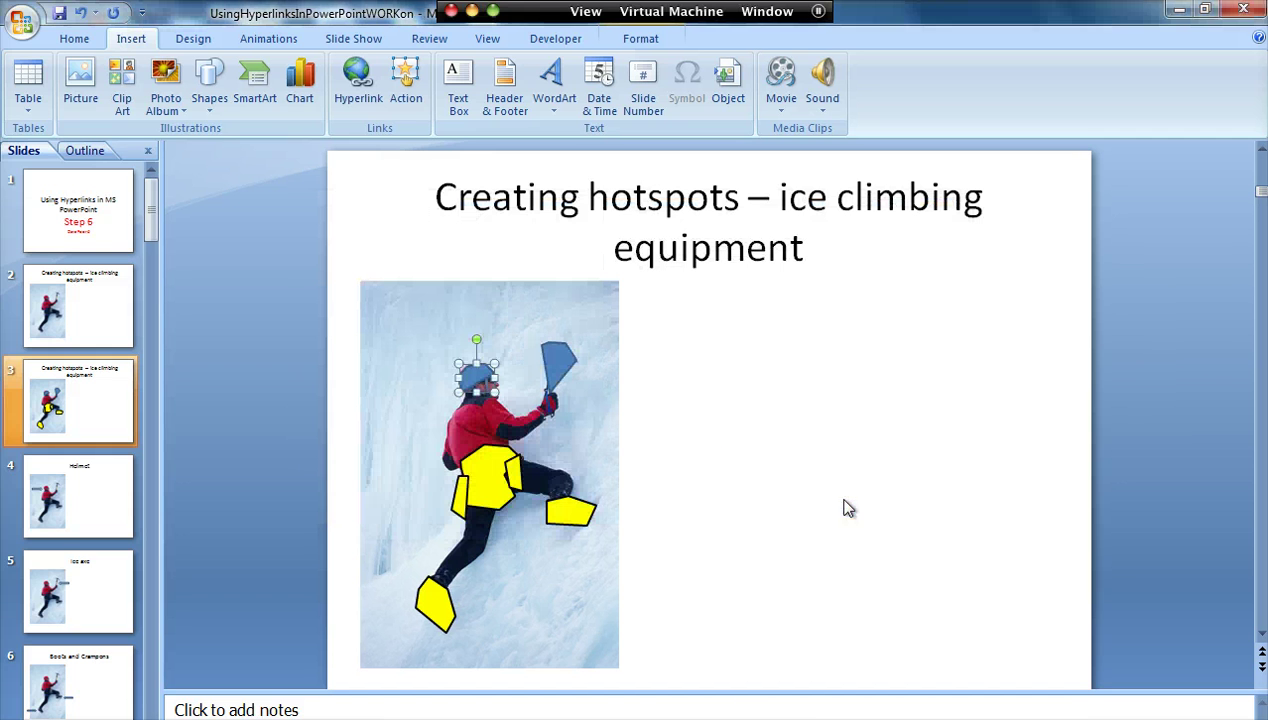
click(692, 462)
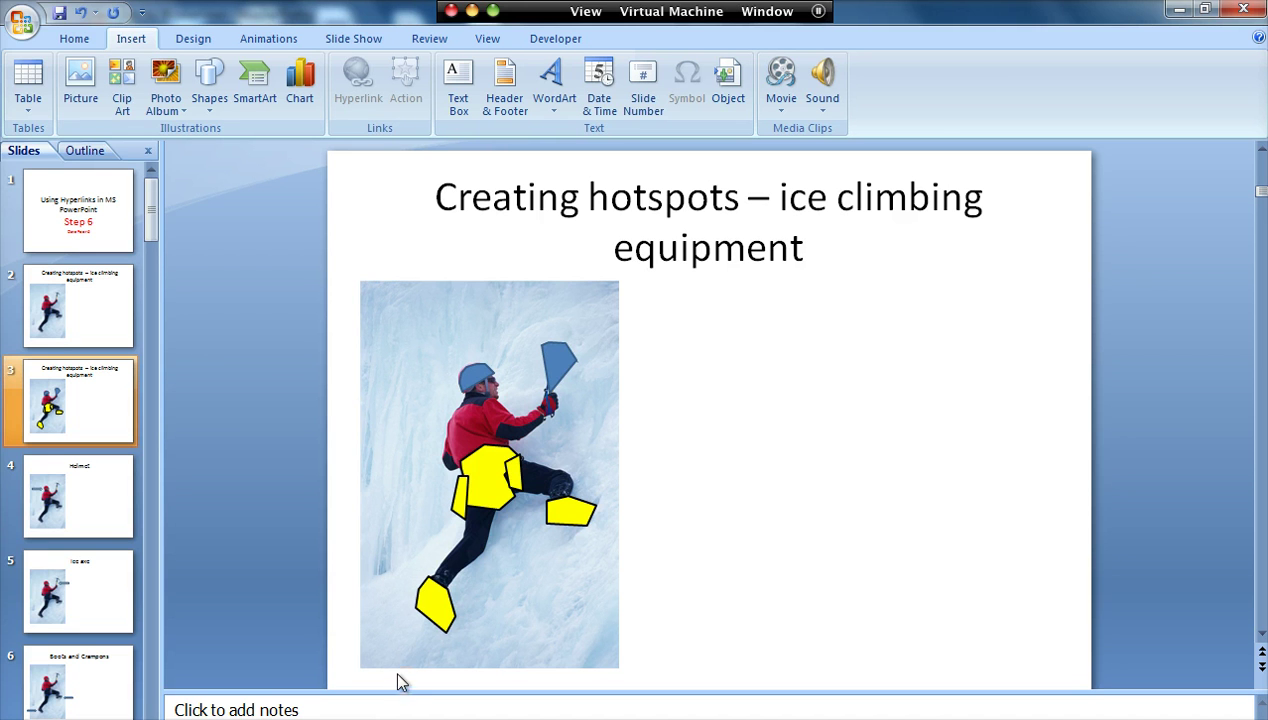
- Marquee-select every hotspot shape over the climber and show the Drawing Tools Format tab
drag(397, 676, 615, 277)
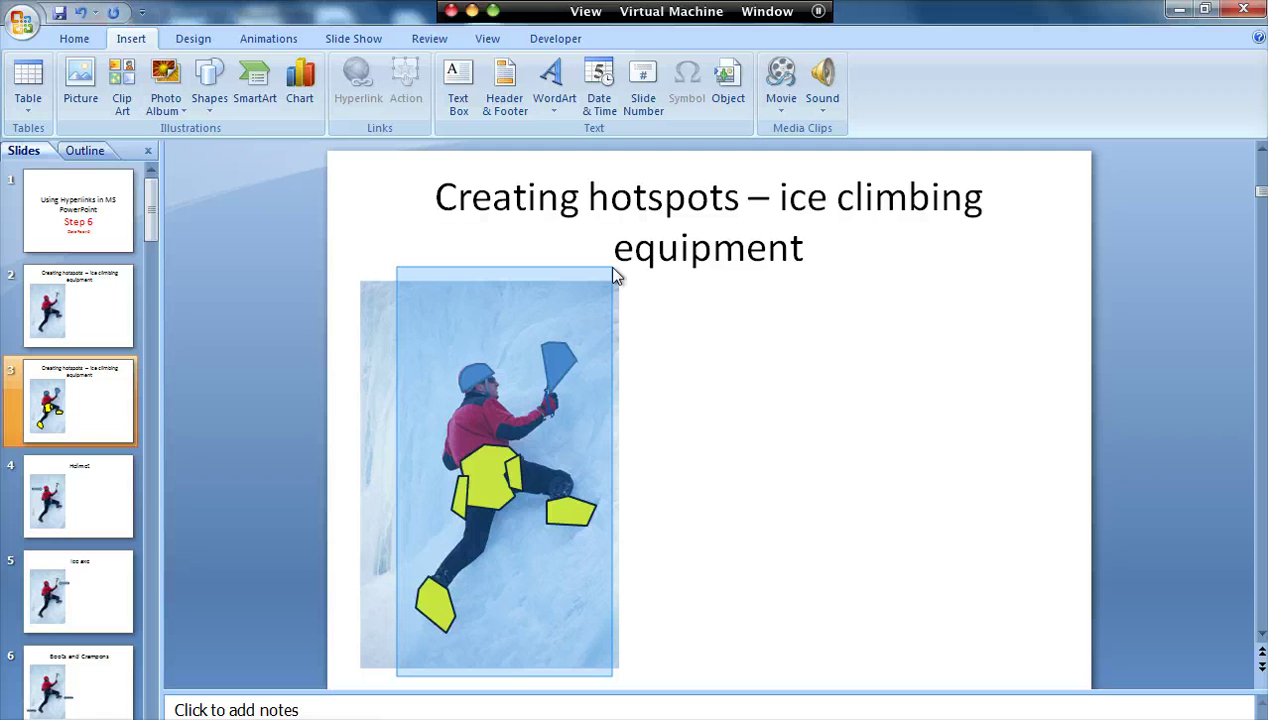
drag(613, 268, 614, 272)
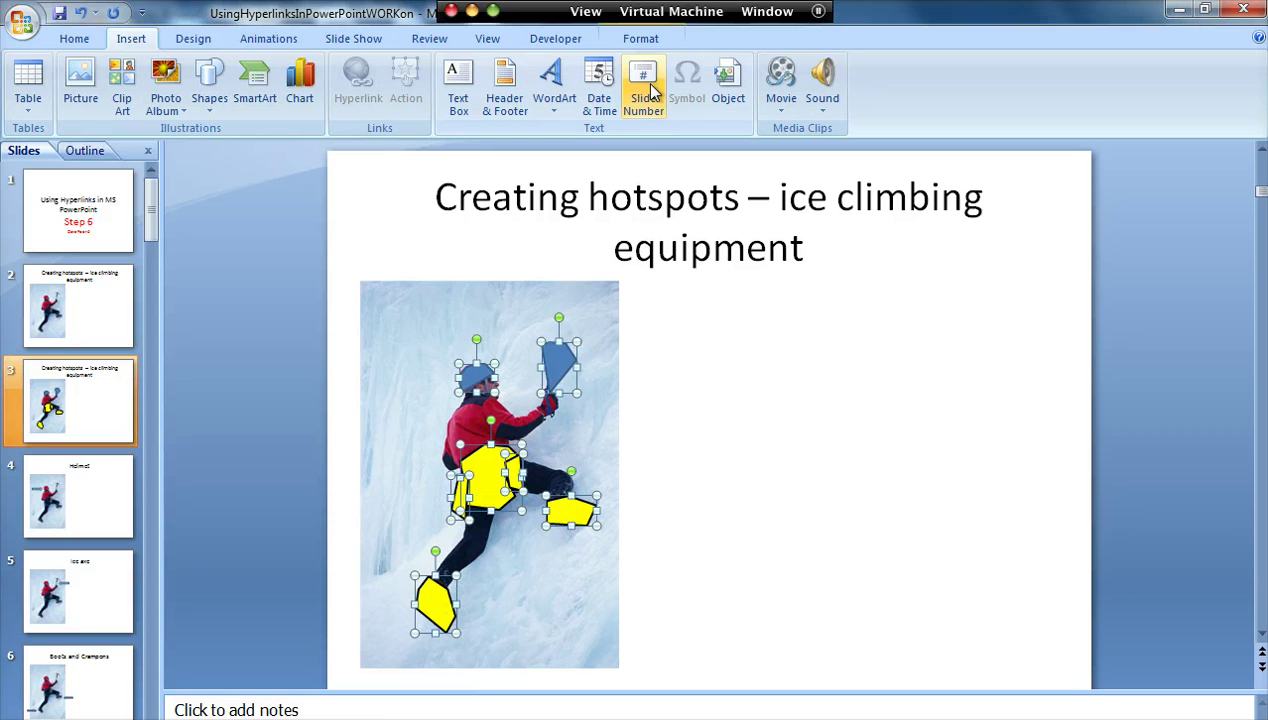
click(641, 39)
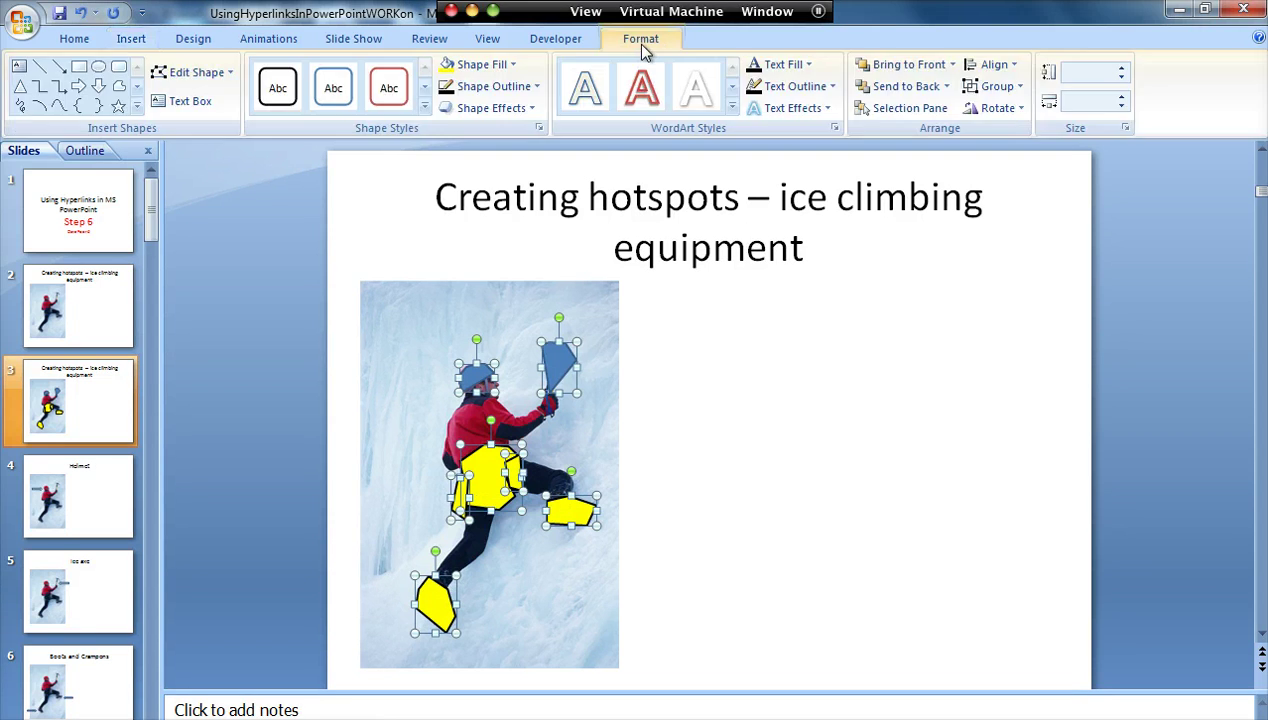
- Set the hotspot shapes' fill transparency to 100 %
click(515, 65)
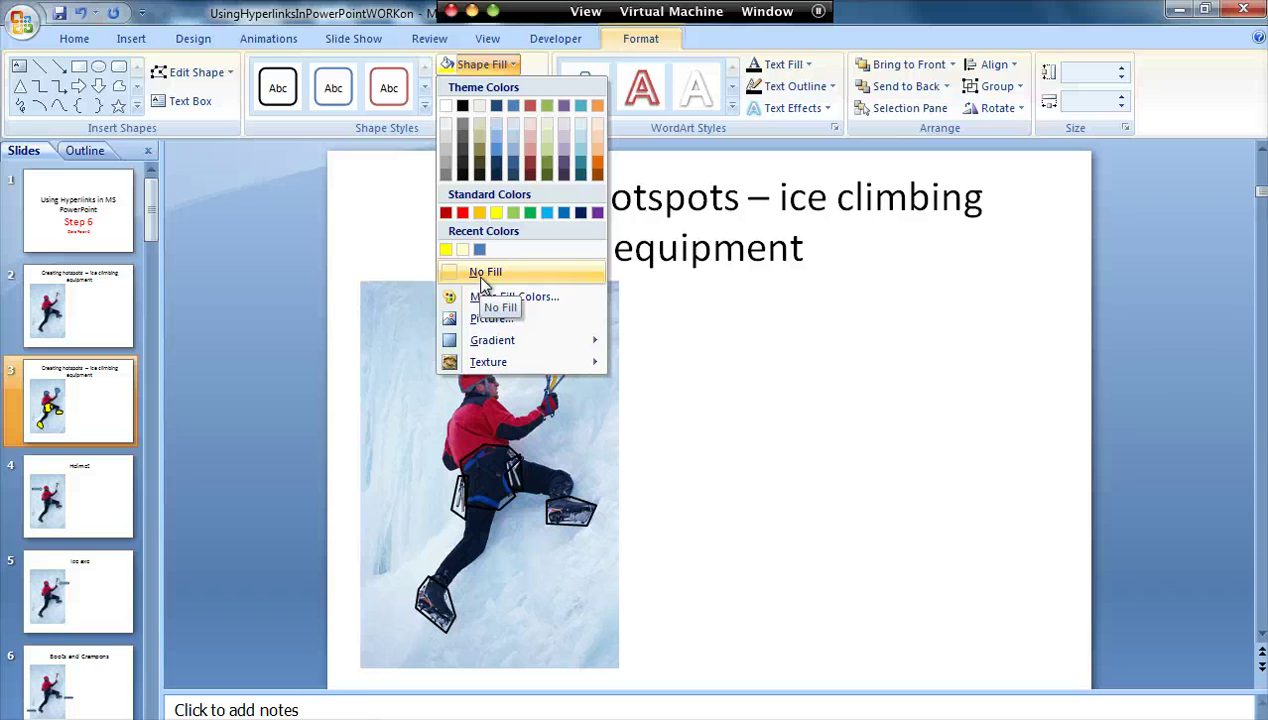
click(502, 298)
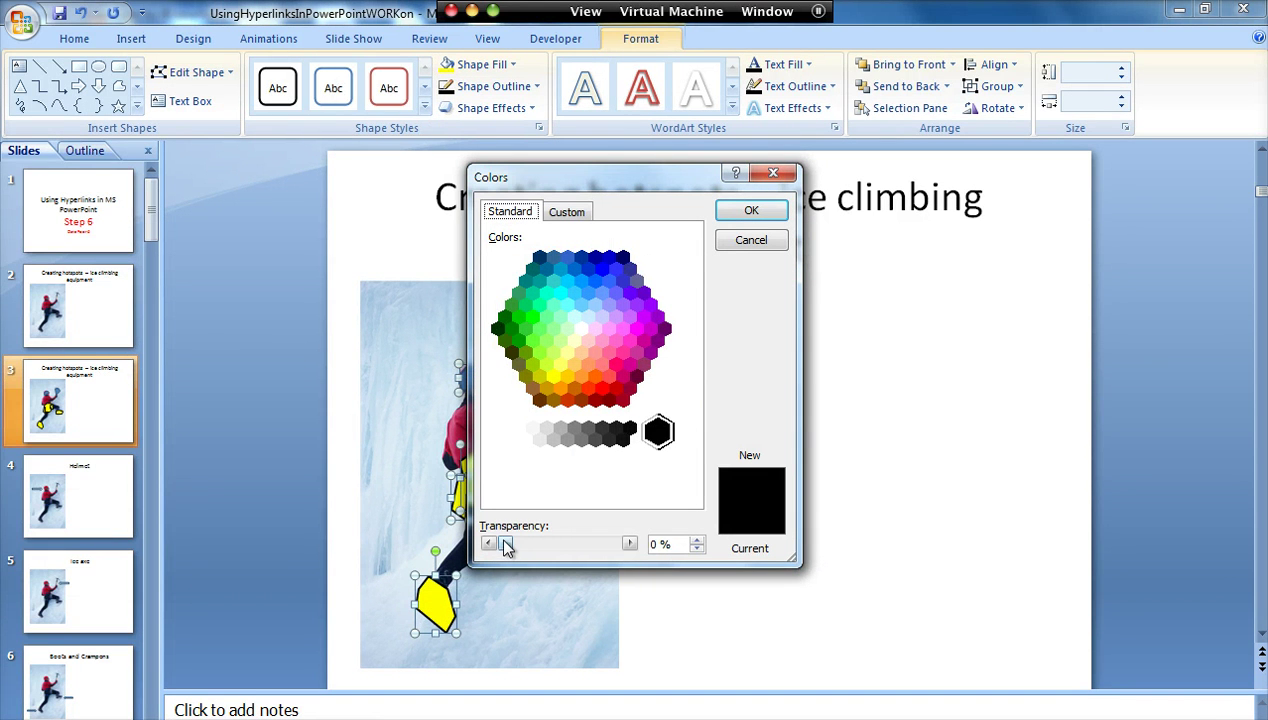
drag(505, 543, 622, 546)
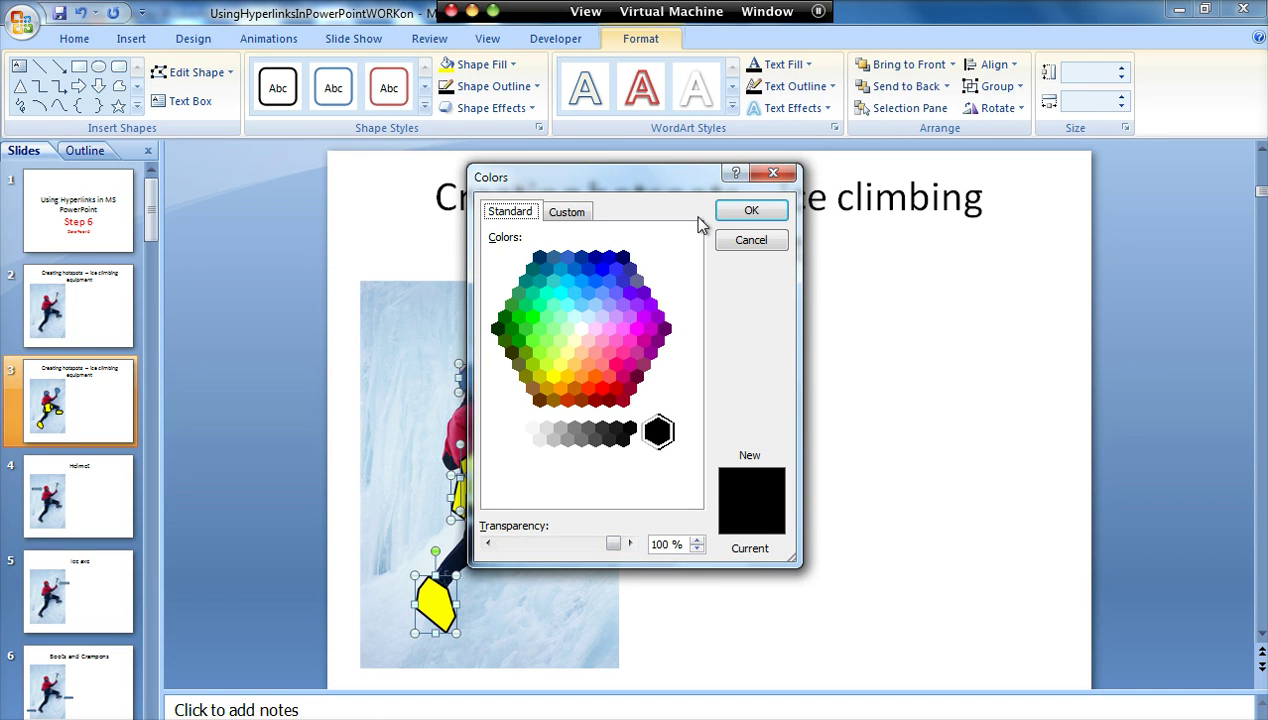
click(751, 212)
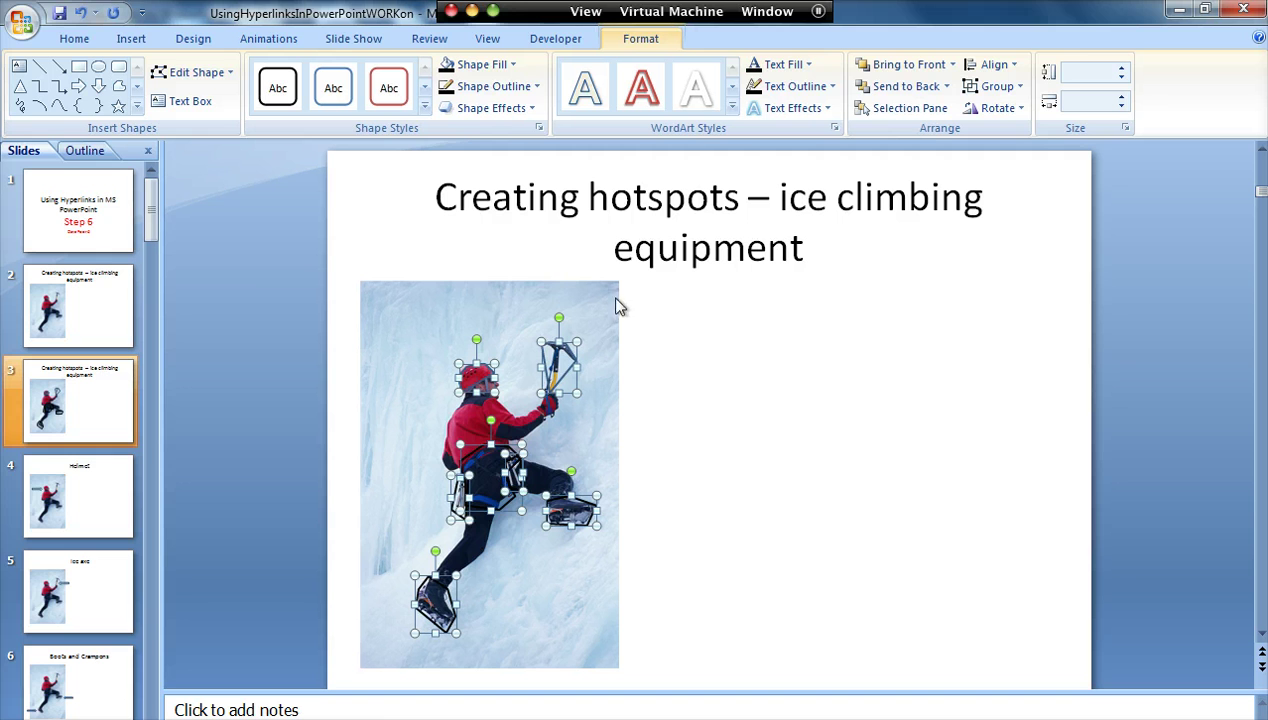
- Give the hotspot shapes No Outline and deselect them
click(530, 88)
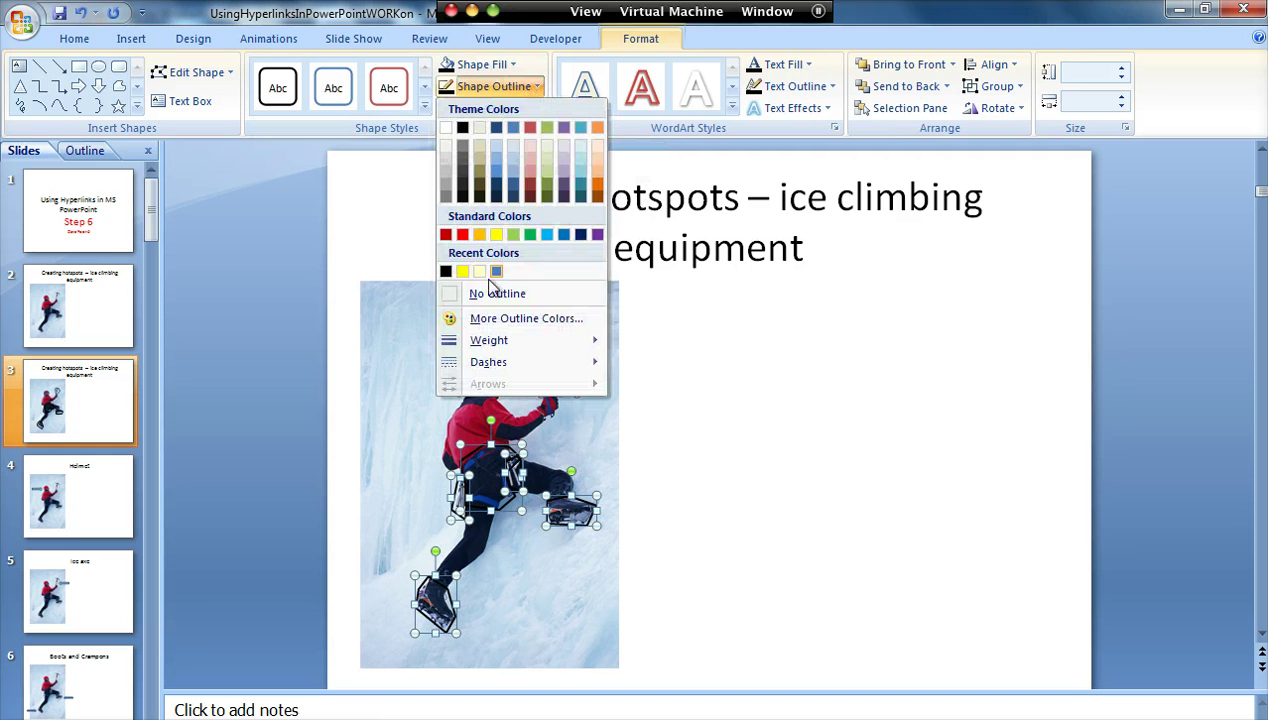
click(490, 292)
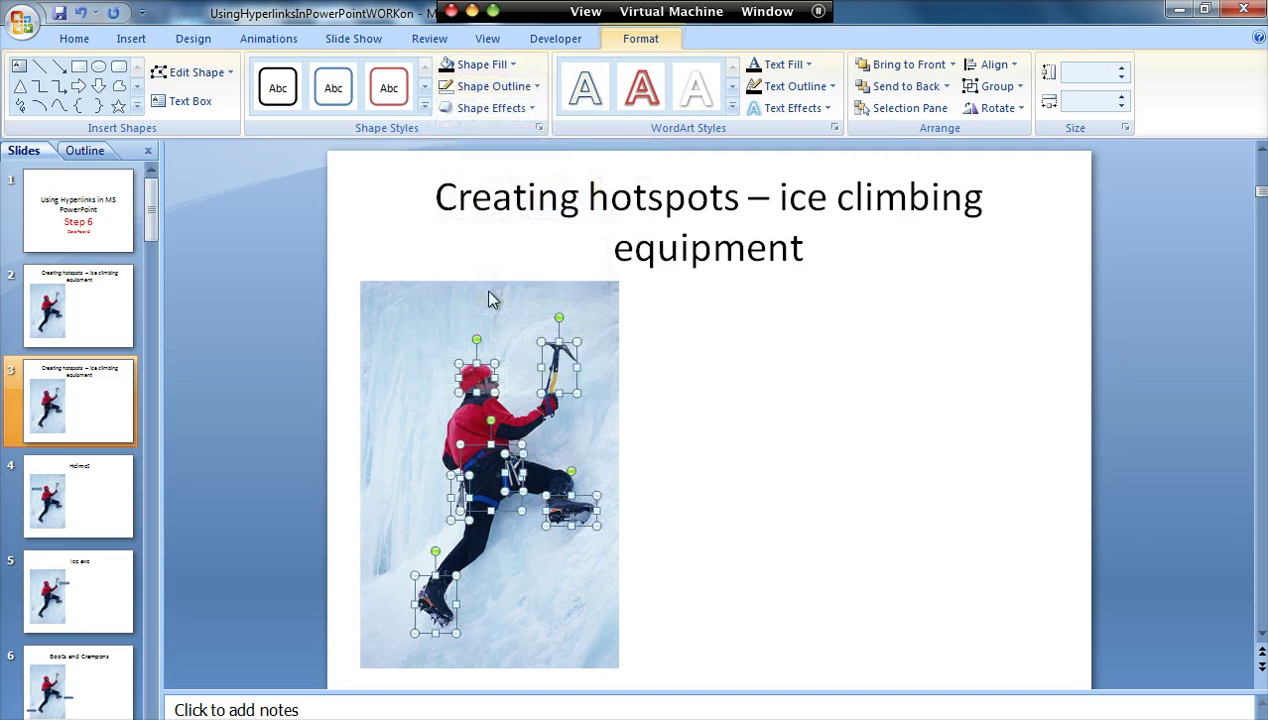
click(681, 434)
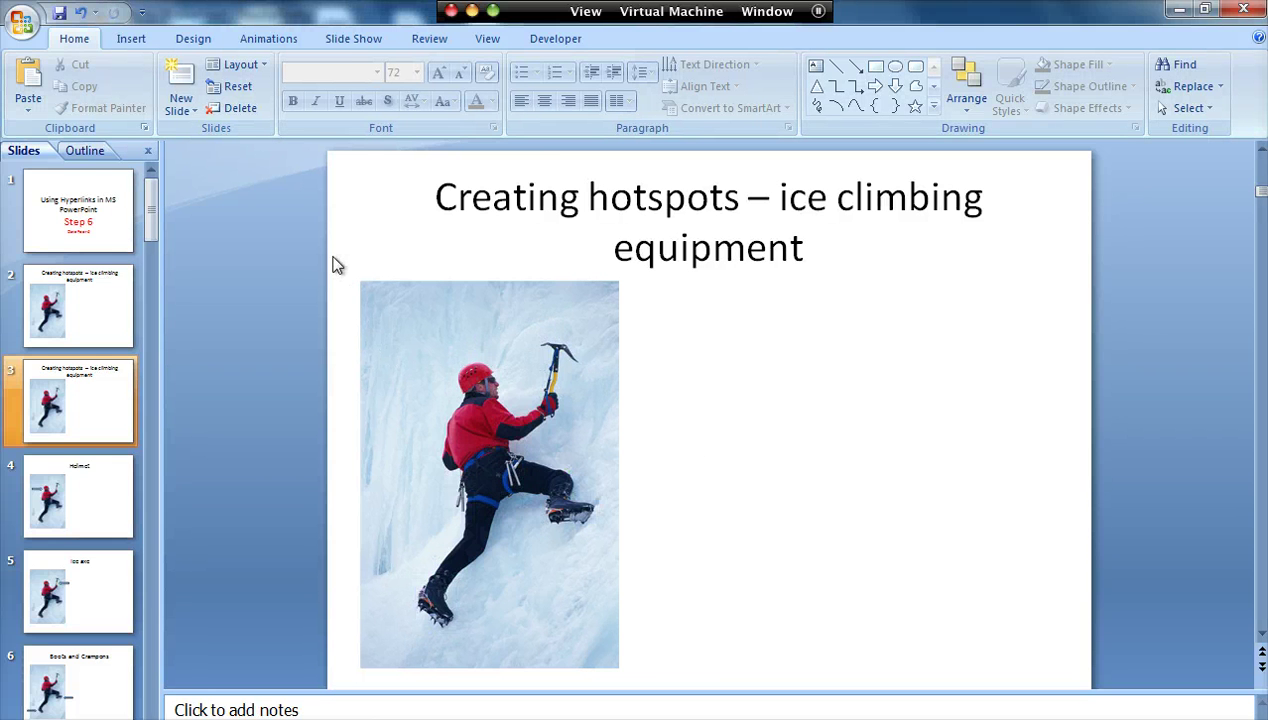
drag(333, 257, 660, 687)
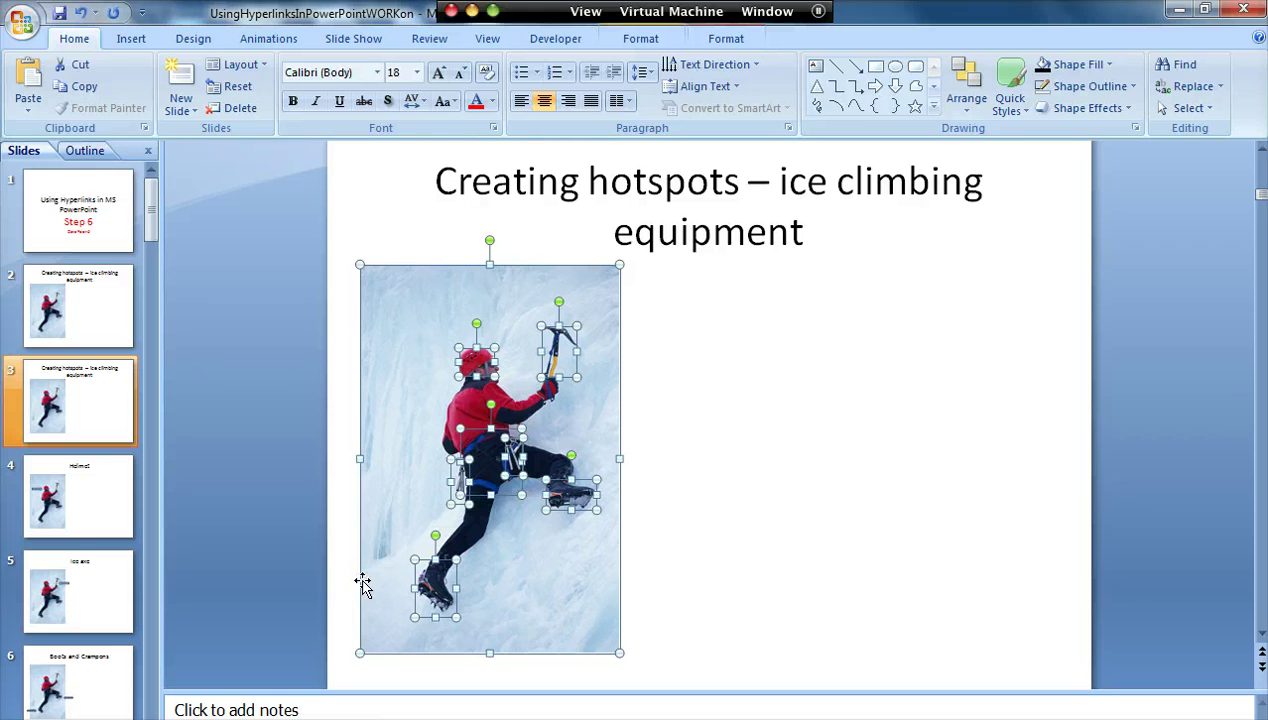
click(729, 540)
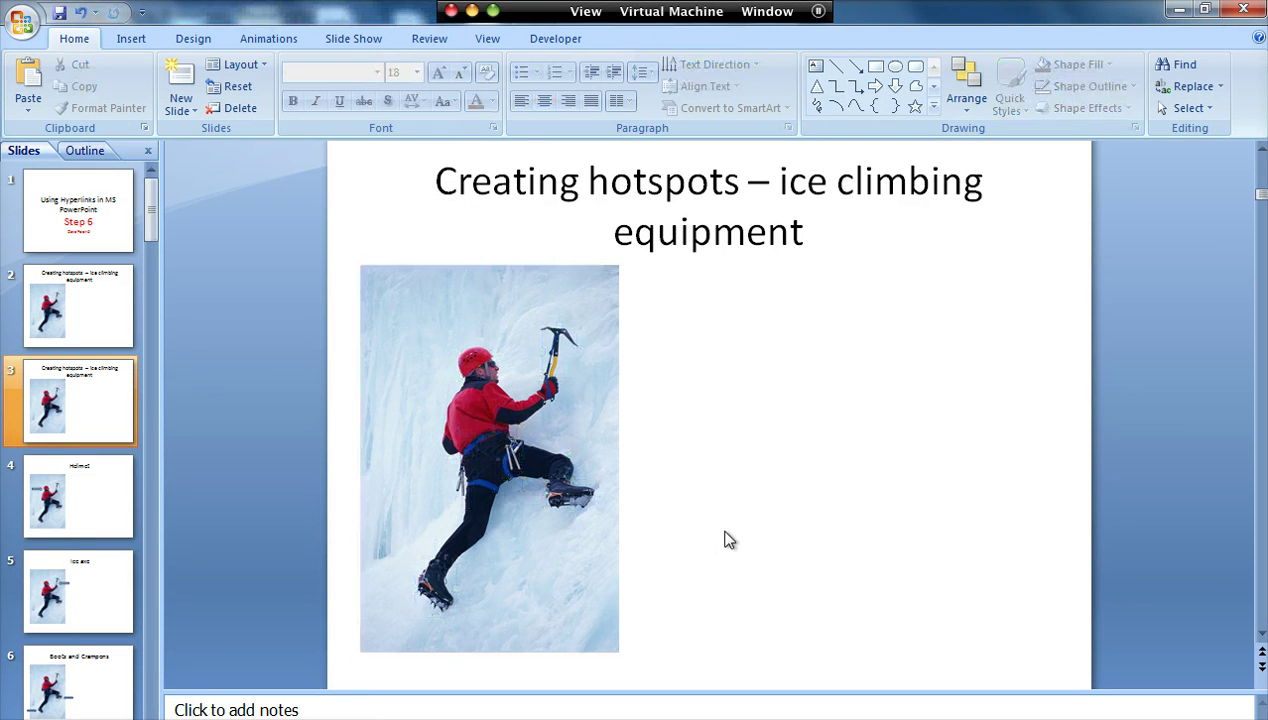
click(570, 492)
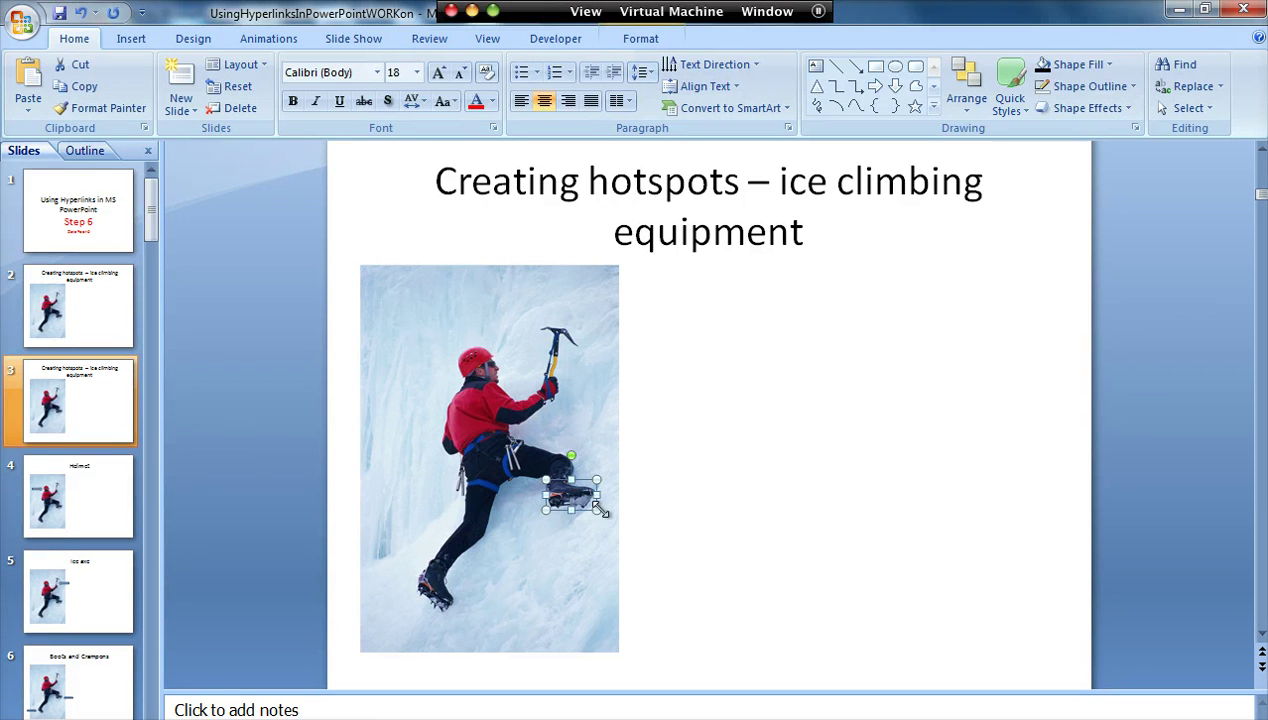
click(683, 491)
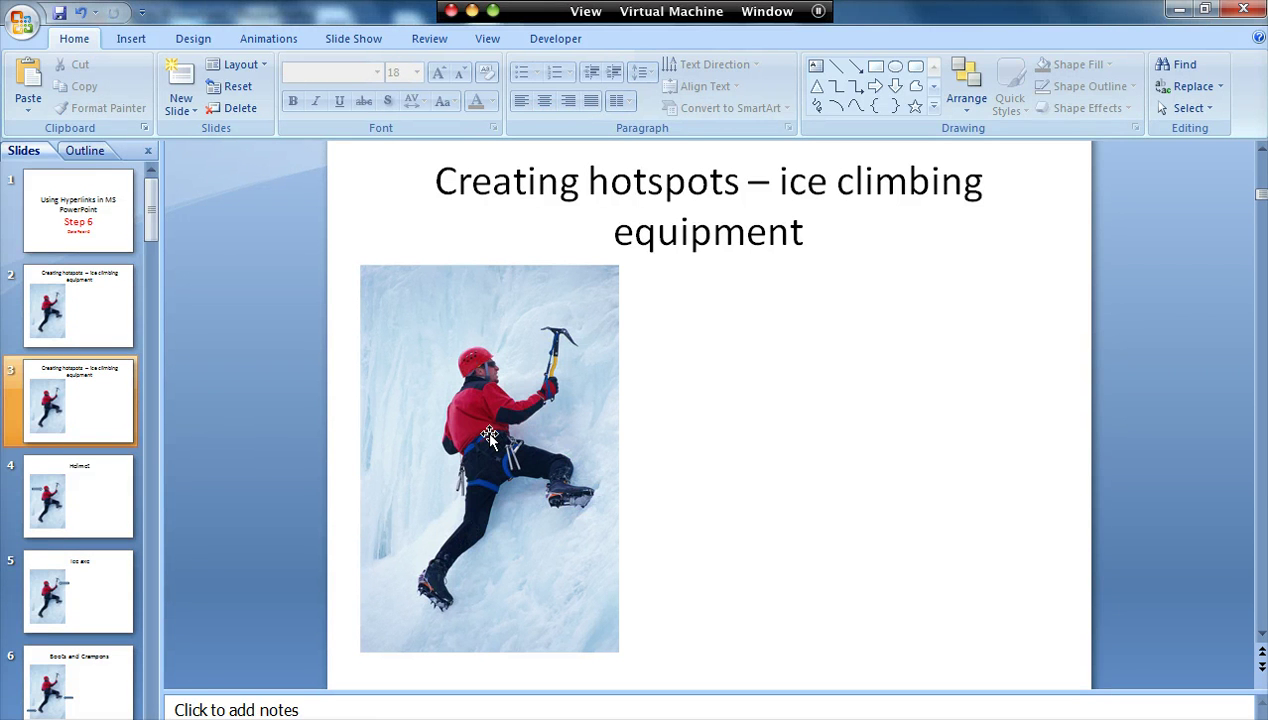